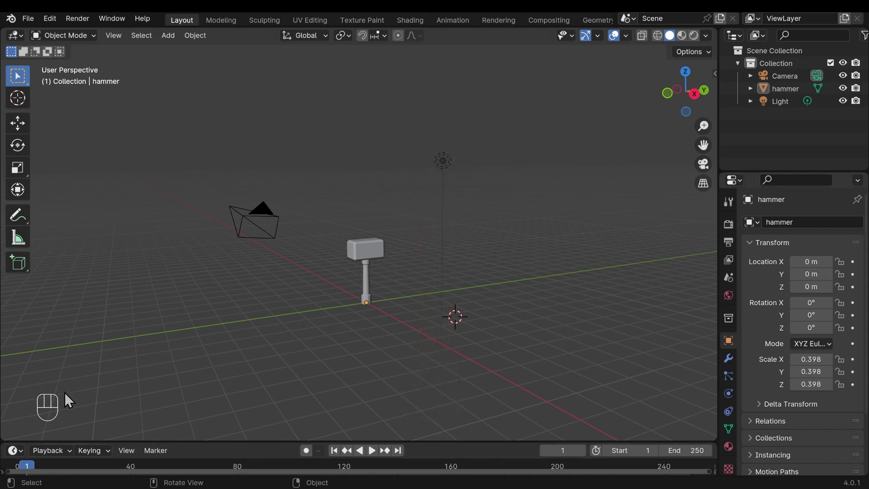
Select the hammer model at the scene origin in the 3D viewport.
{"action": "left_click", "coordinate": [366, 272]}
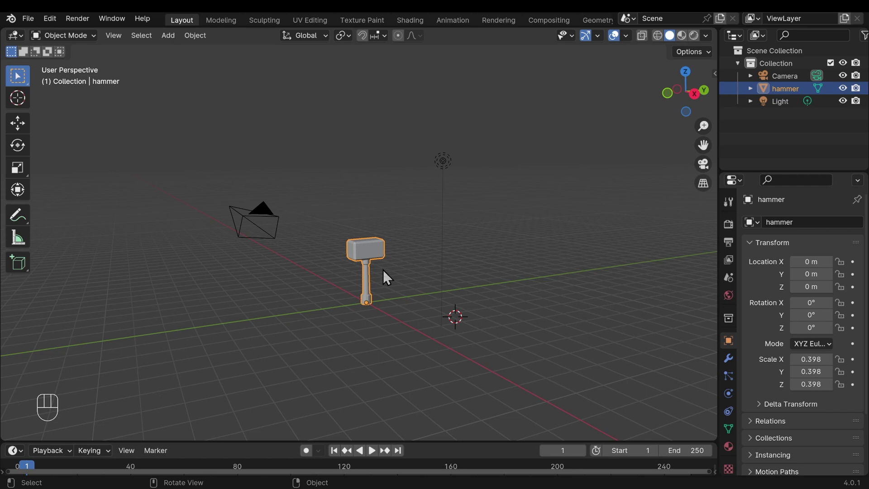
Show the hammer's Item transform values and apply its scale so it reads 1.000 on every axis.
{"action": "key", "text": "n"}
{"action": "left_click", "coordinate": [711, 78]}
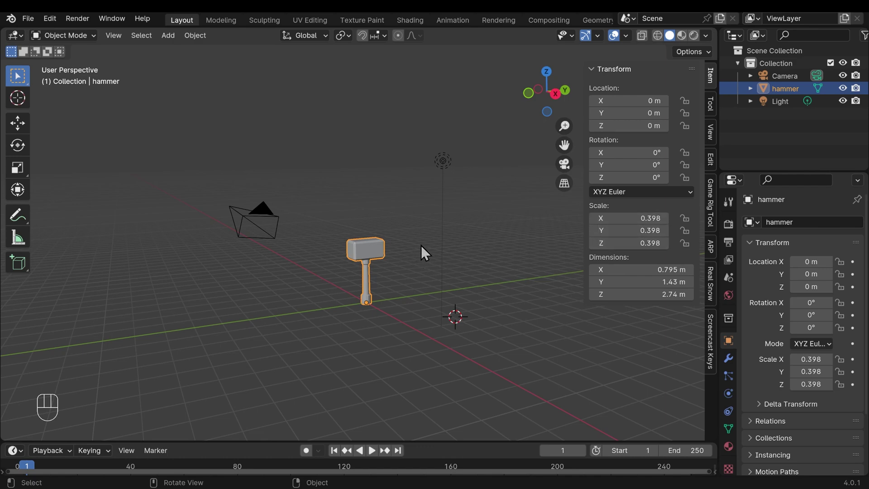
{"action": "key", "text": "ctrl+a"}
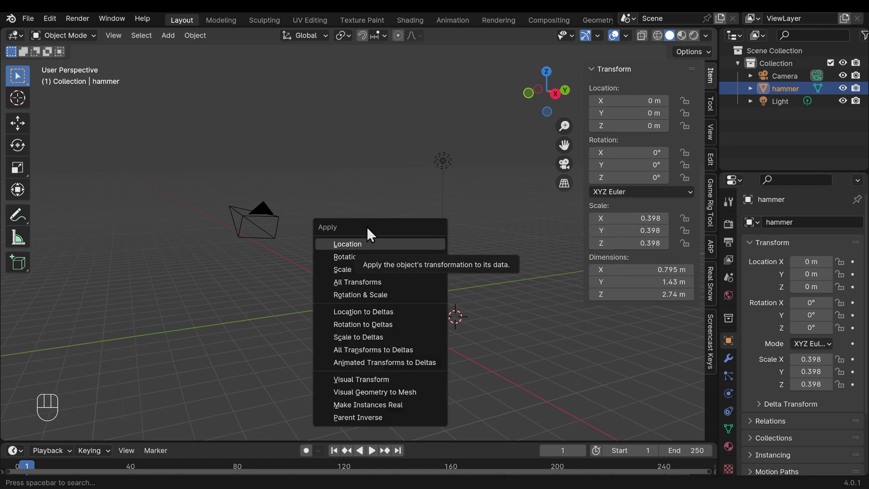
{"action": "left_click", "coordinate": [202, 37]}
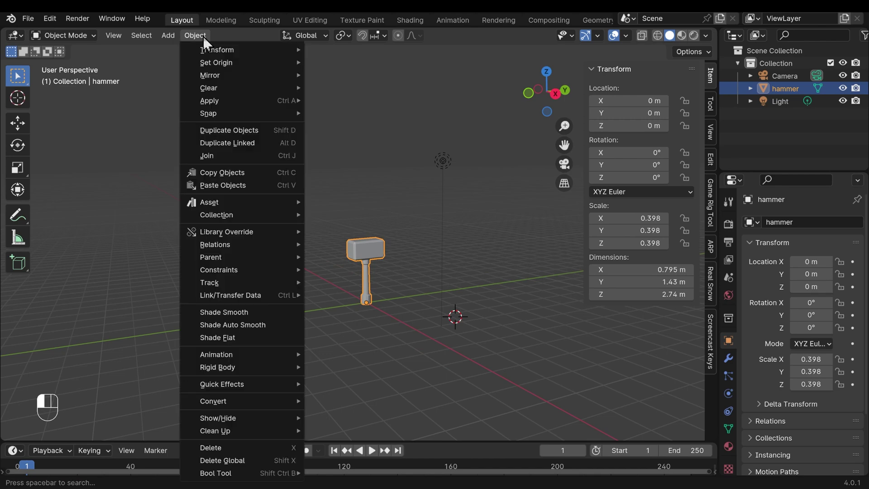
{"action": "mouse_move", "coordinate": [213, 104]}
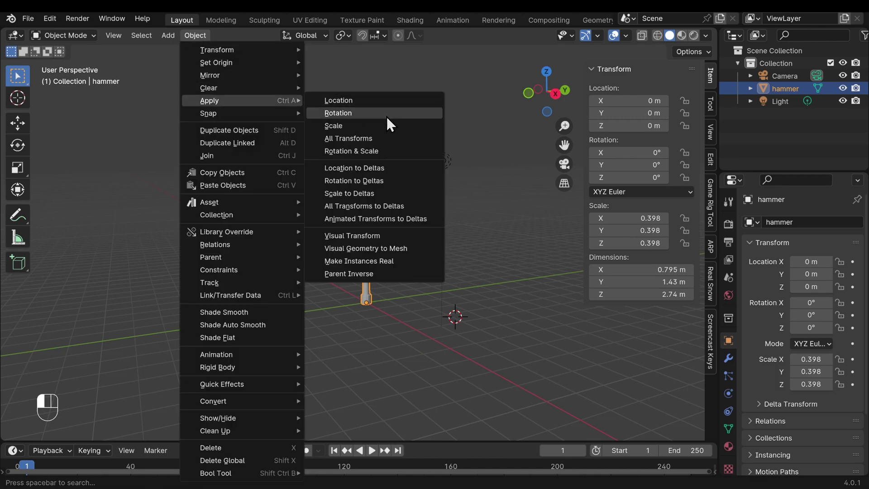
{"action": "left_click", "coordinate": [343, 125]}
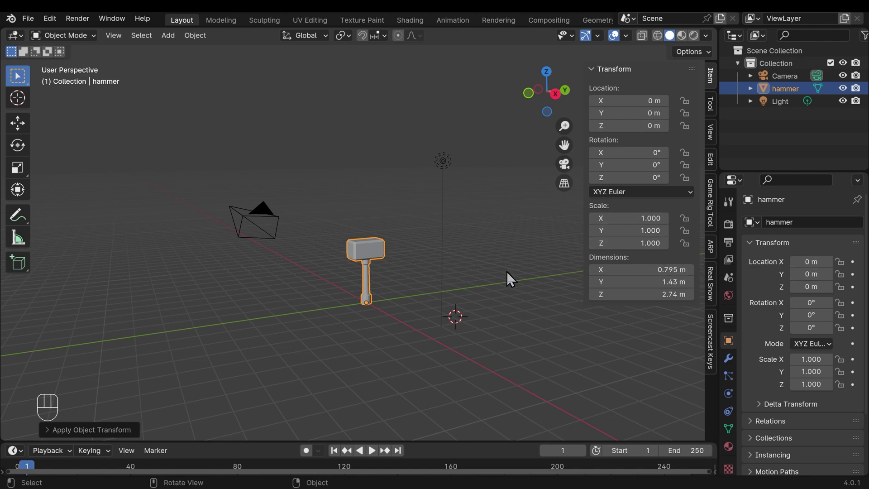
Switch to the UV Editing workspace with the hammer in Edit Mode.
{"action": "left_click", "coordinate": [303, 23]}
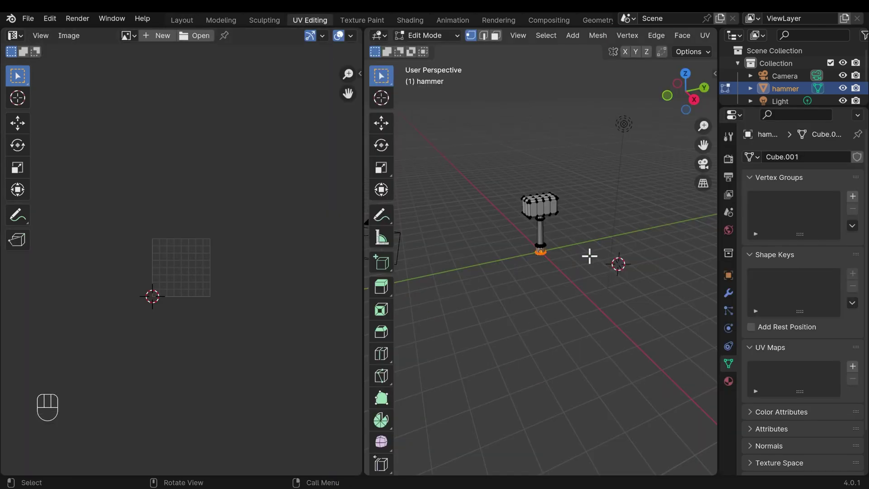
{"action": "left_click", "coordinate": [18, 35]}
{"action": "left_click", "coordinate": [433, 34]}
Select the entire hammer mesh and bring up the list of UV unwrapping methods.
{"action": "key", "text": "a"}
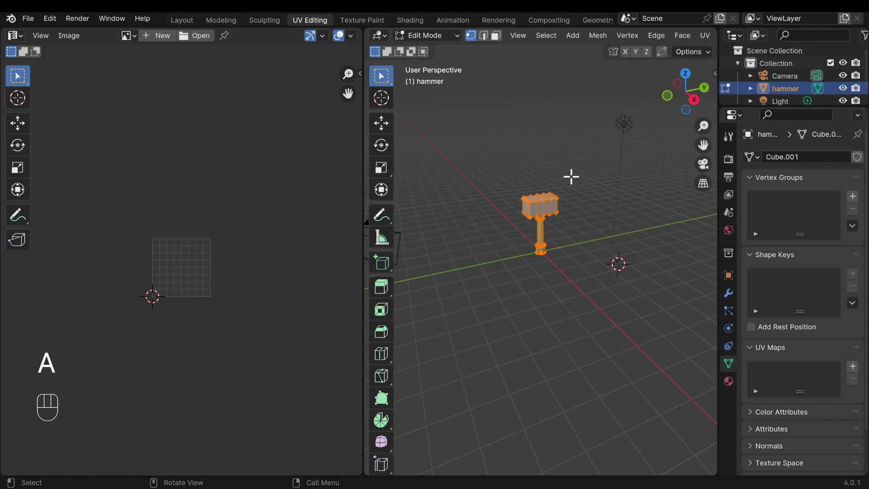
{"action": "left_click", "coordinate": [545, 35]}
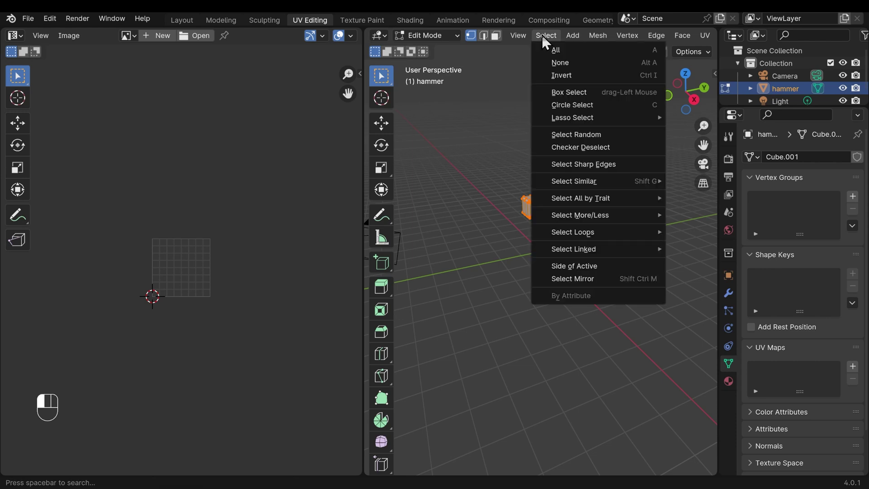
{"action": "left_click", "coordinate": [555, 51]}
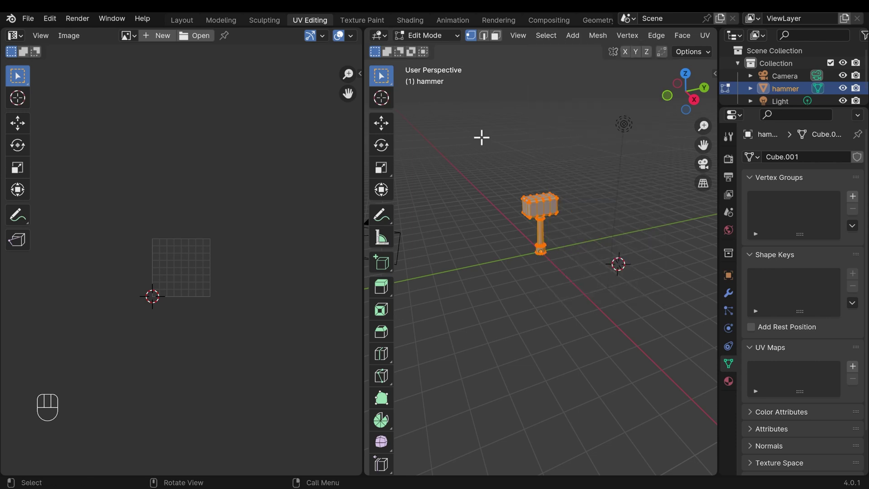
{"action": "key", "text": "u"}
{"action": "key", "text": "u"}
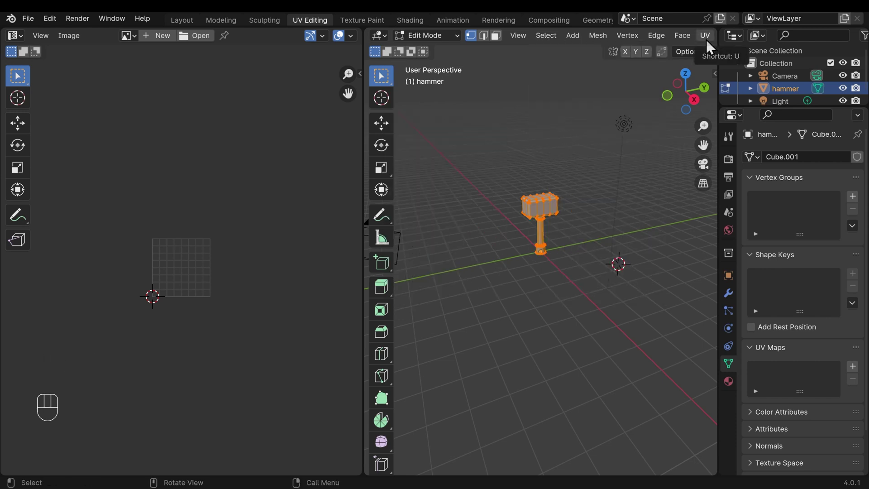
{"action": "left_click", "coordinate": [706, 38]}
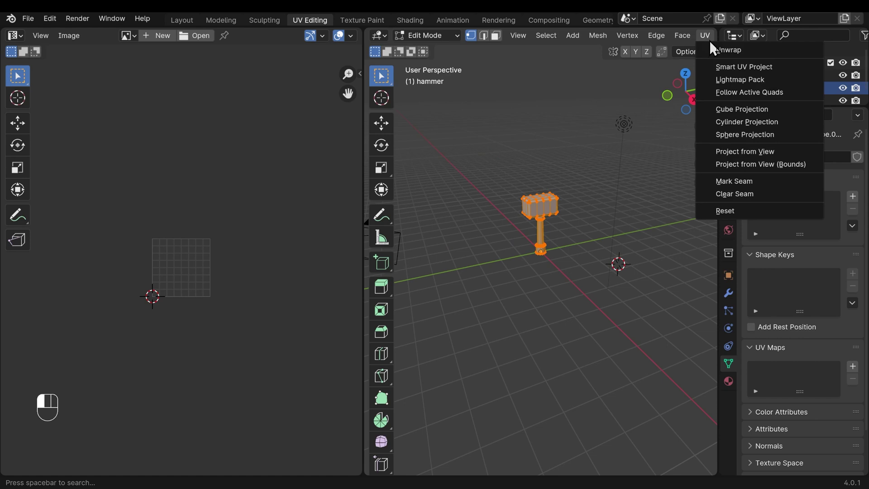
Choose Smart UV Project and set its Island Margin to 0.010, keeping the 66° angle limit.
{"action": "left_click", "coordinate": [747, 74]}
{"action": "left_click_drag", "start_coordinate": [736, 71], "coordinate": [450, 232]}
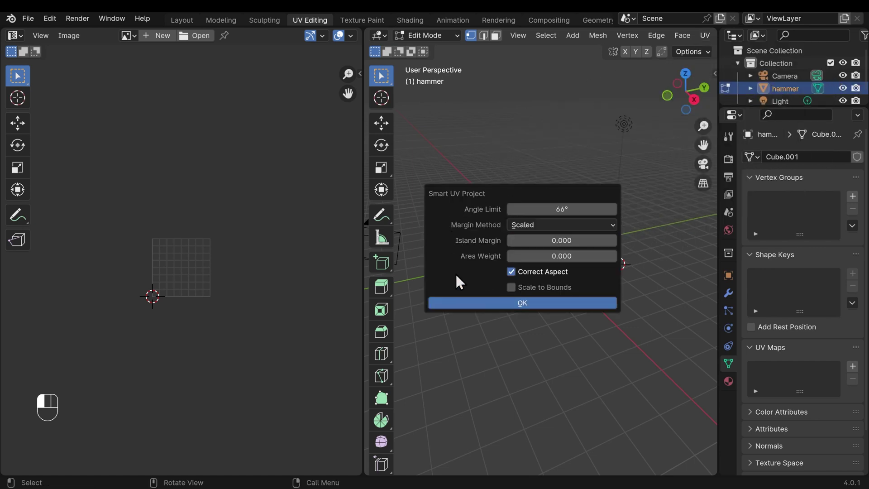
{"action": "left_click", "coordinate": [565, 241]}
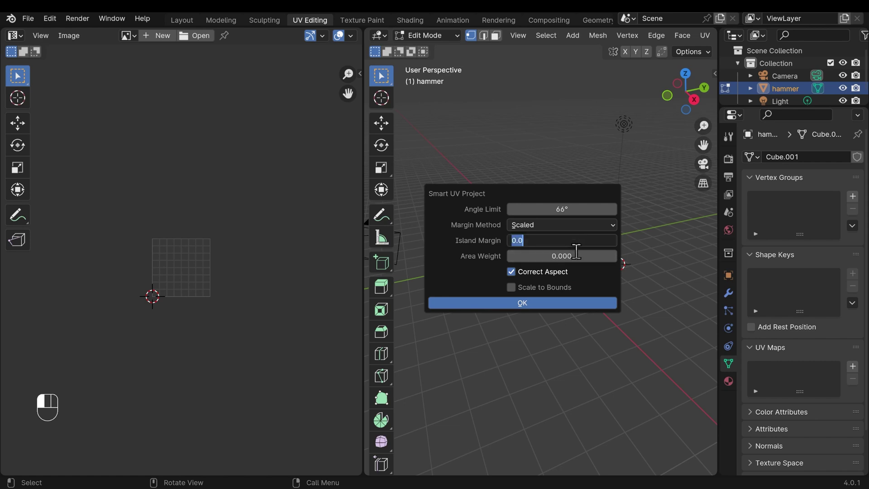
{"action": "type", "text": ".01"}
{"action": "key", "text": "Return"}
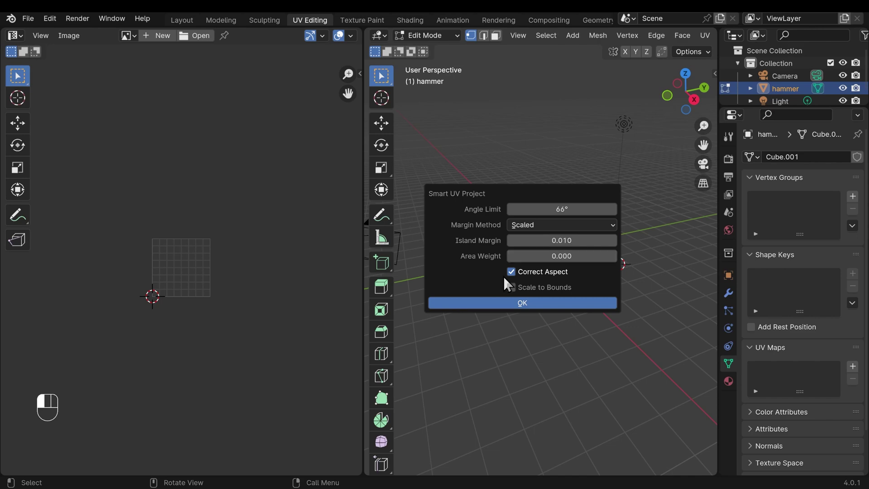
Run the Smart UV Project unwrap and zoom around the packed UV islands to inspect them.
{"action": "left_click", "coordinate": [521, 303]}
{"action": "key", "text": "Home"}
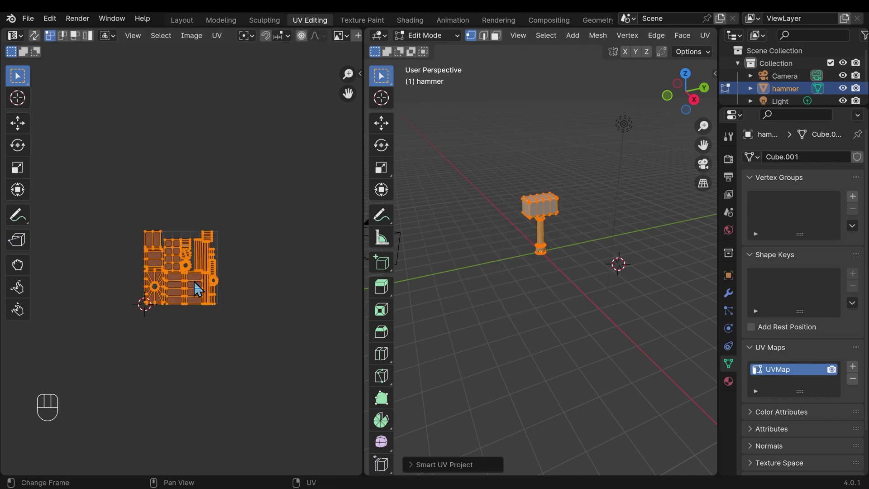
{"action": "scroll", "coordinate": [199, 287], "scroll_direction": "up", "scroll_amount": 1}
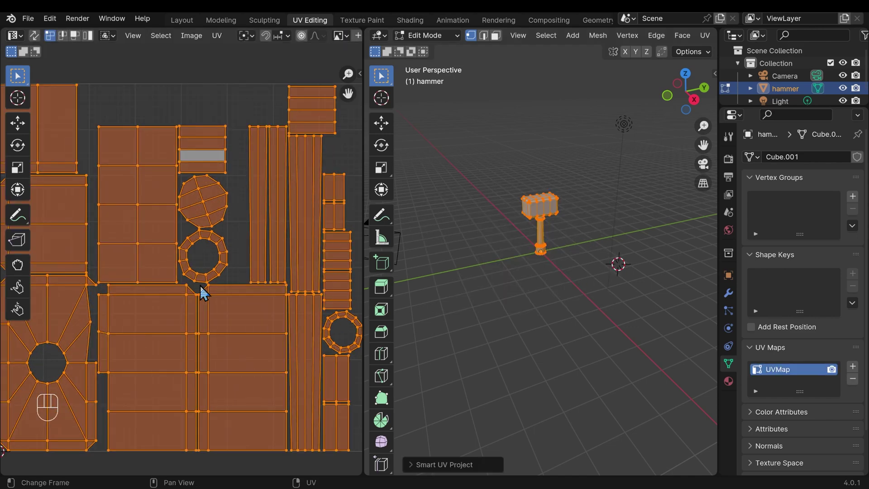
{"action": "scroll", "coordinate": [200, 287], "scroll_direction": "down", "scroll_amount": 1}
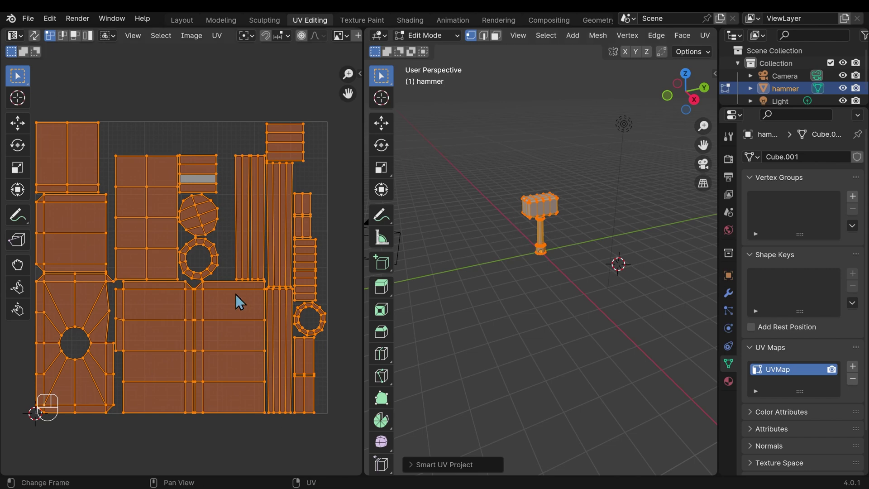
{"action": "scroll", "coordinate": [236, 295], "scroll_direction": "up", "scroll_amount": 5}
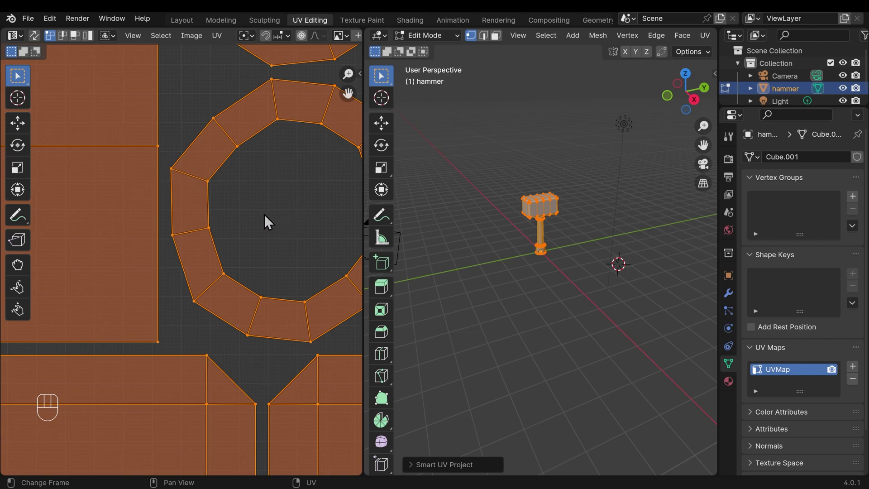
{"action": "key", "text": "Home"}
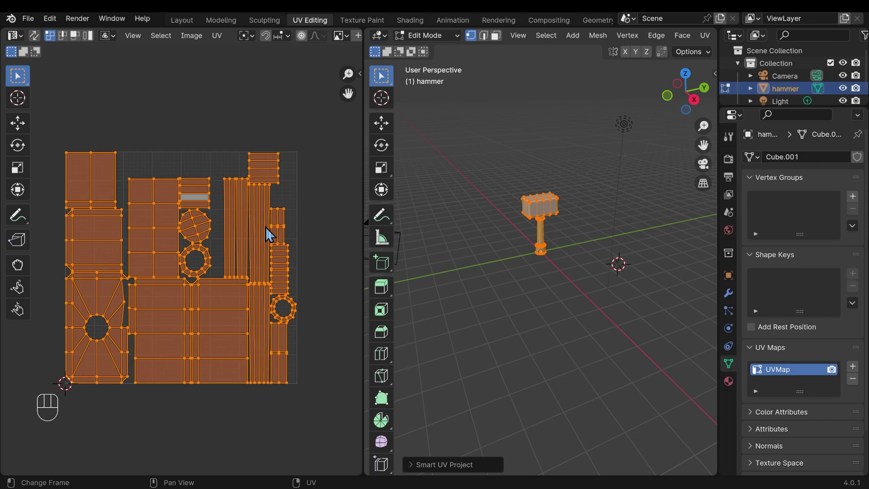
{"action": "left_click", "coordinate": [360, 19]}
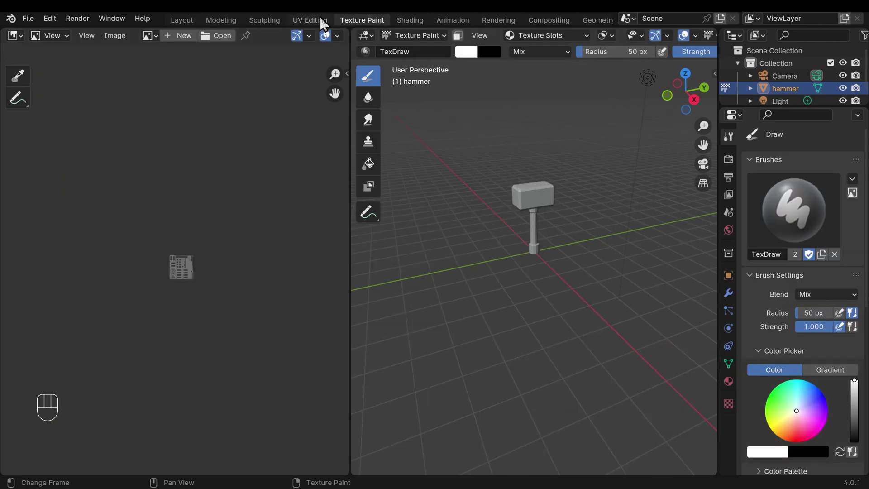
{"action": "left_click", "coordinate": [20, 33]}
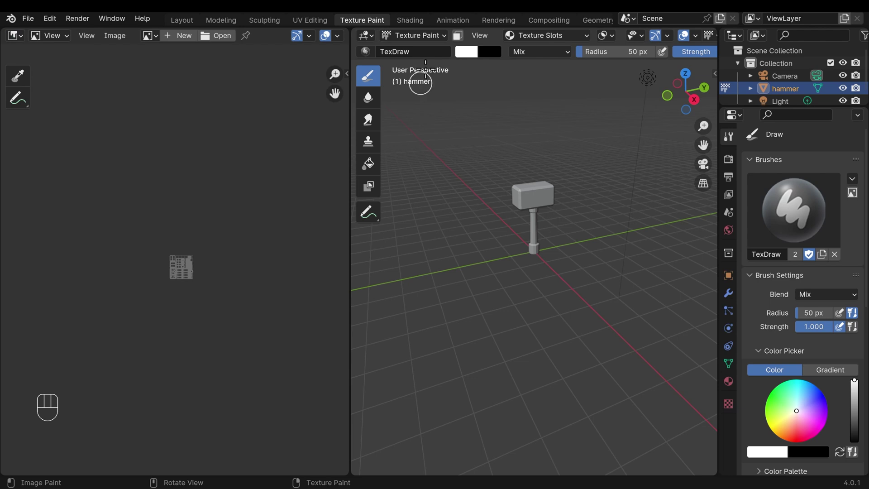
{"action": "left_click", "coordinate": [430, 37]}
{"action": "mouse_move", "coordinate": [557, 185]}
{"action": "left_mouse_down"}
{"action": "mouse_move", "coordinate": [545, 179]}
{"action": "mouse_move", "coordinate": [528, 194]}
{"action": "mouse_move", "coordinate": [537, 217]}
{"action": "left_mouse_up"}
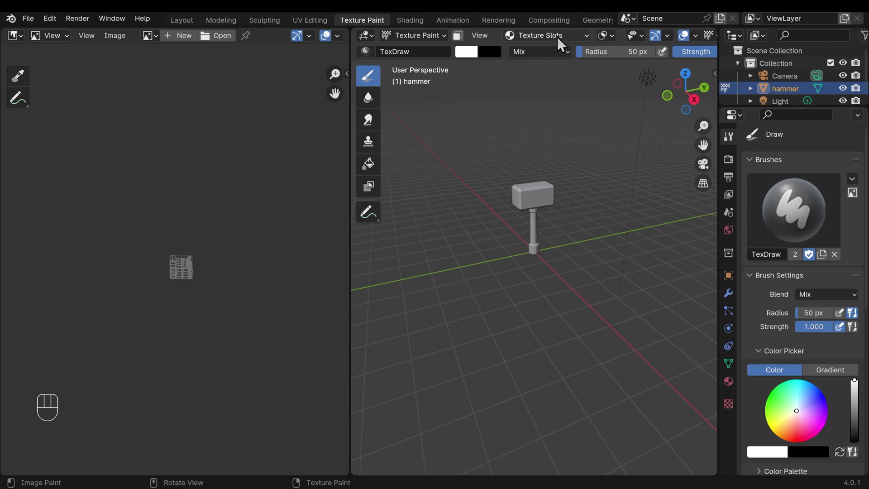
{"action": "left_click", "coordinate": [582, 37]}
Split the image area and make its upper half a Shader Editor with the sidebar hidden.
{"action": "left_click_drag", "start_coordinate": [347, 31], "coordinate": [347, 255]}
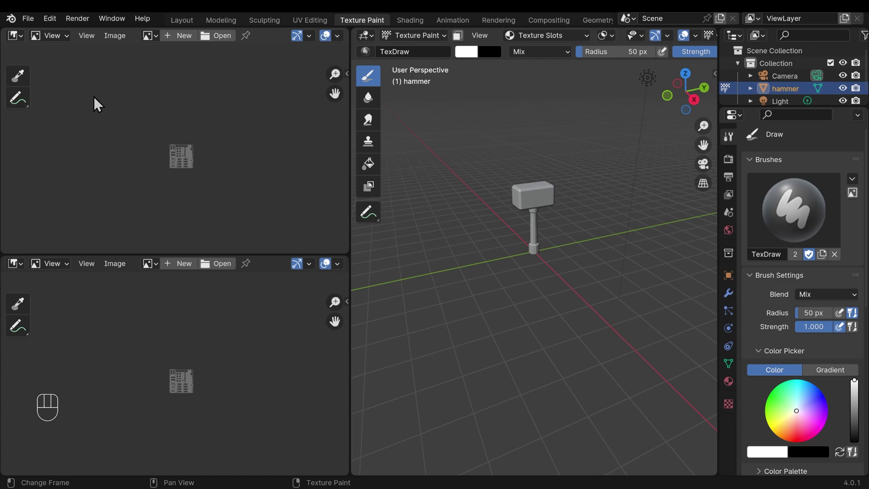
{"action": "left_click", "coordinate": [21, 37]}
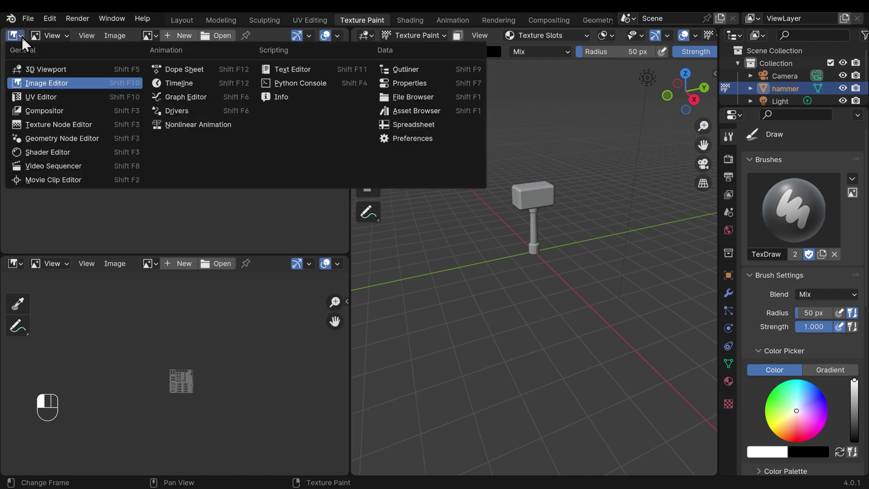
{"action": "left_click", "coordinate": [50, 152]}
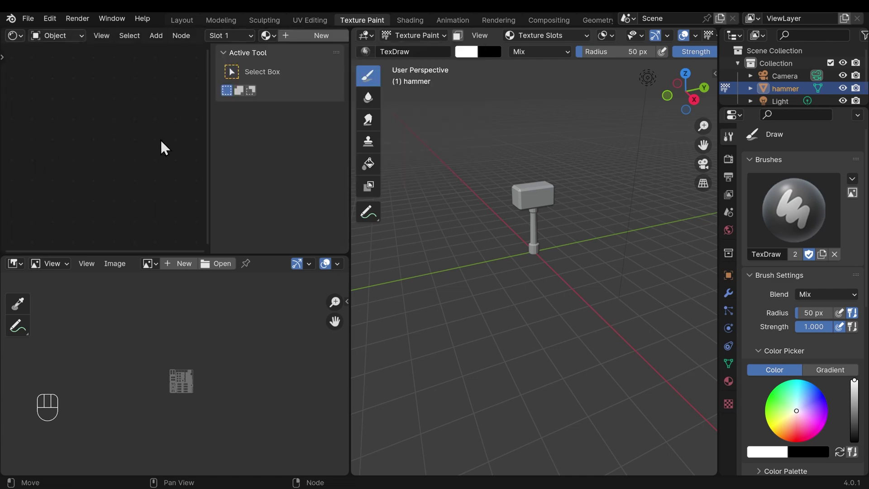
{"action": "key", "text": "n"}
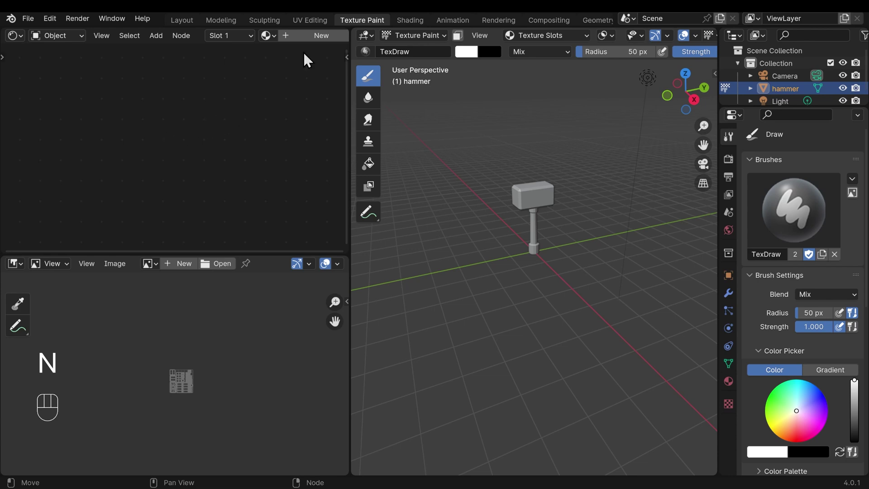
{"action": "scroll", "coordinate": [311, 38], "scroll_direction": "down", "scroll_amount": 4}
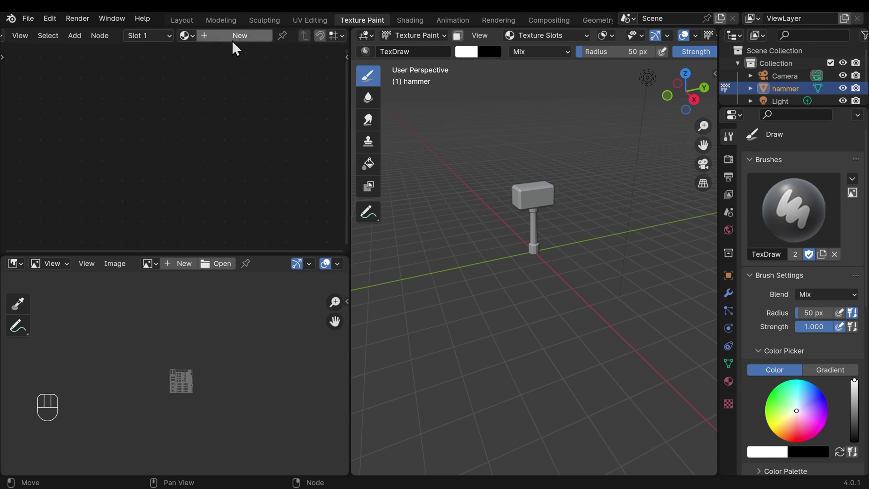
Add a hammer Base Color paint slot at 2048 × 2048 px with Alpha unchecked.
{"action": "left_click", "coordinate": [588, 36]}
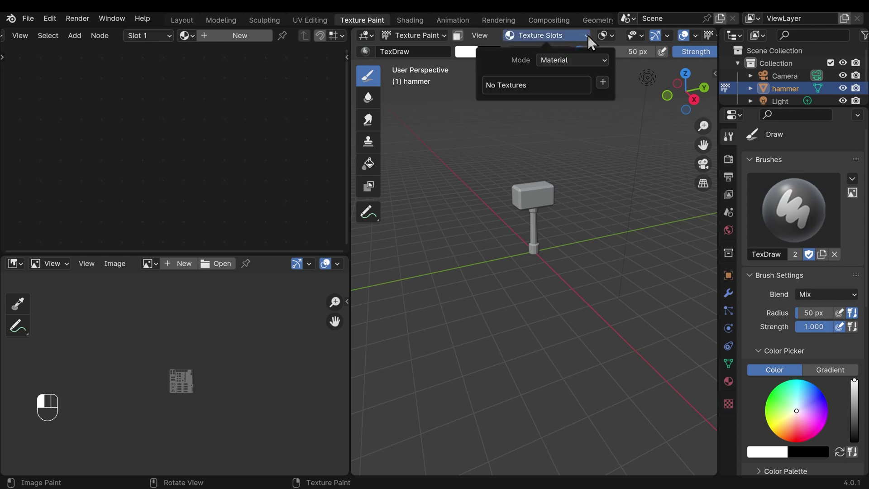
{"action": "left_click", "coordinate": [604, 83]}
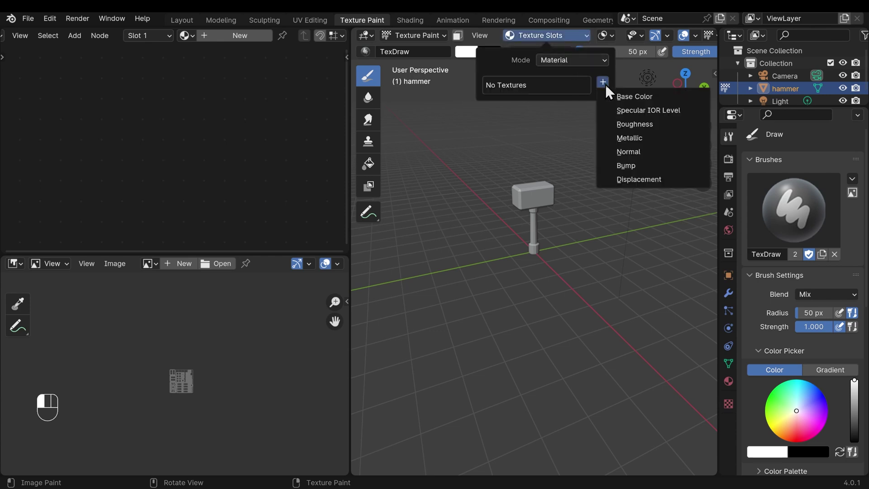
{"action": "left_click", "coordinate": [626, 97]}
{"action": "left_click", "coordinate": [659, 134]}
{"action": "type", "text": "2048"}
{"action": "key", "text": "Tab"}
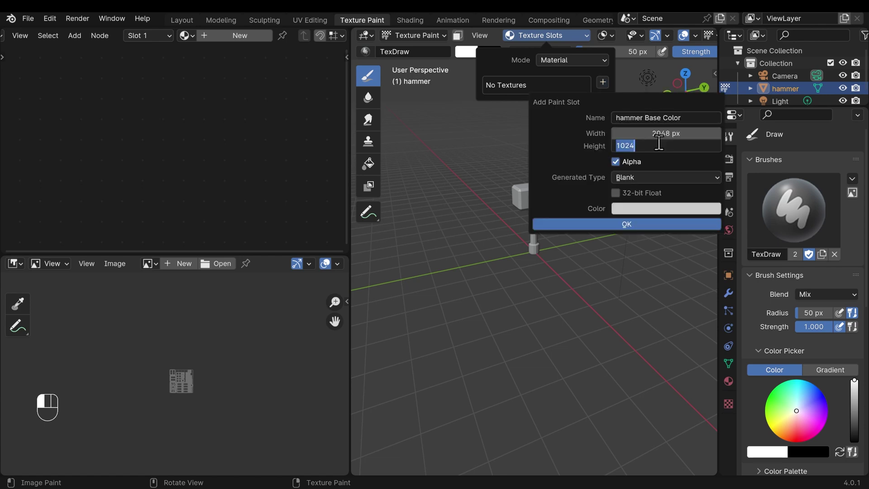
{"action": "type", "text": "2048"}
{"action": "key", "text": "Tab"}
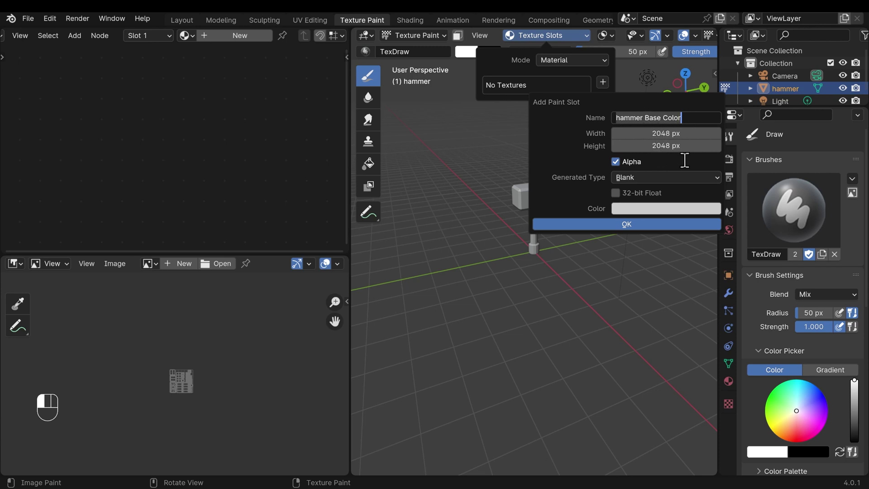
{"action": "left_click", "coordinate": [619, 169]}
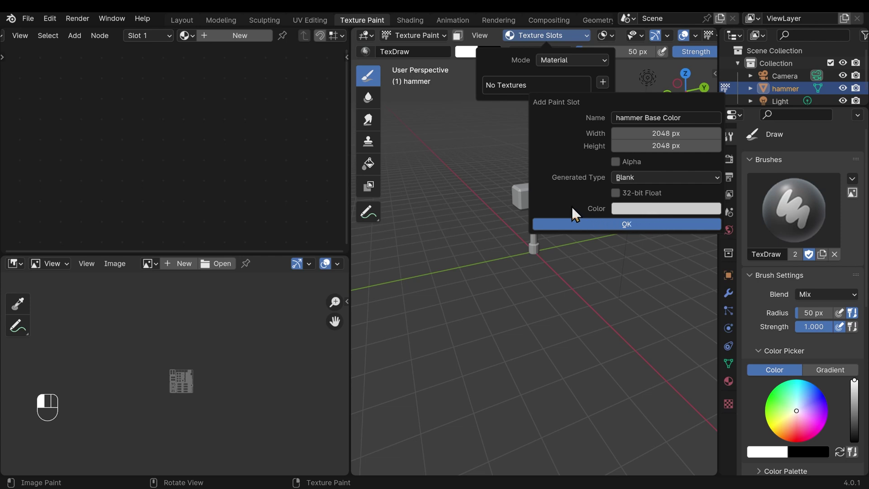
Create the Base Color texture, select its image node, and paint a white test stroke on the head.
{"action": "left_click", "coordinate": [613, 225]}
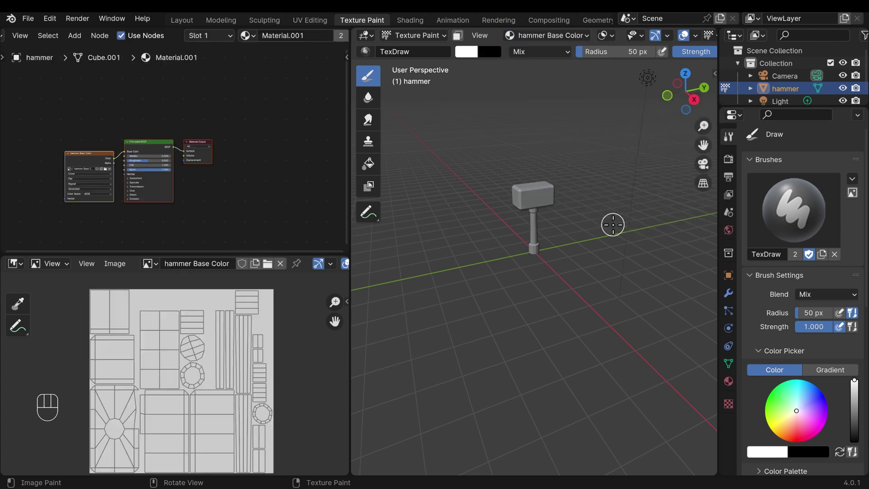
{"action": "middle_click_drag", "start_coordinate": [211, 378], "coordinate": [198, 365]}
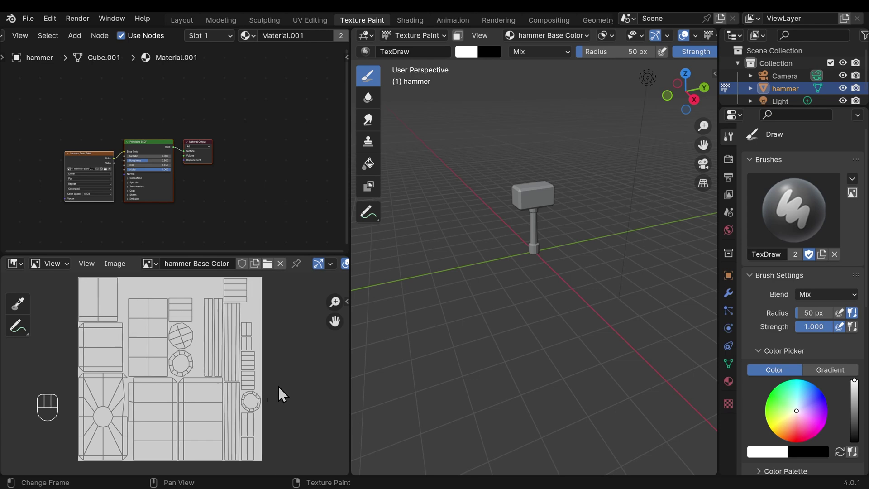
{"action": "scroll", "coordinate": [180, 178], "scroll_direction": "up", "scroll_amount": 3}
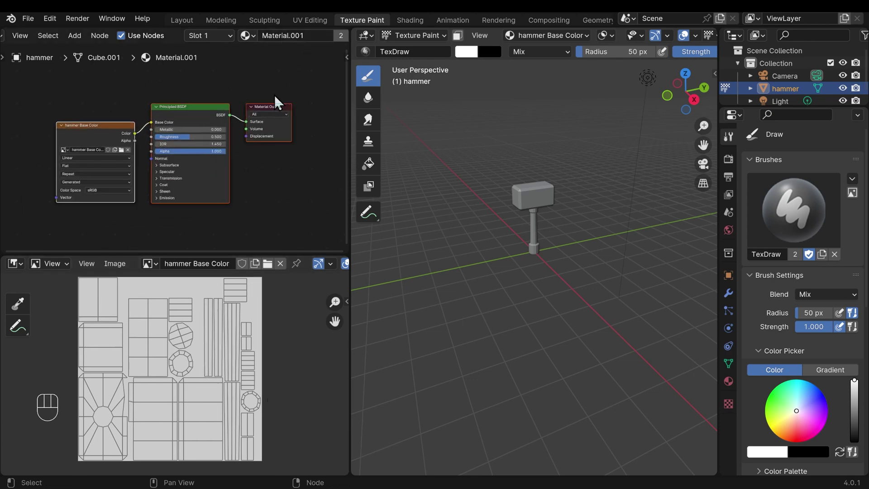
{"action": "scroll", "coordinate": [257, 140], "scroll_direction": "up", "scroll_amount": 2}
{"action": "left_click_drag", "start_coordinate": [64, 132], "coordinate": [62, 128]}
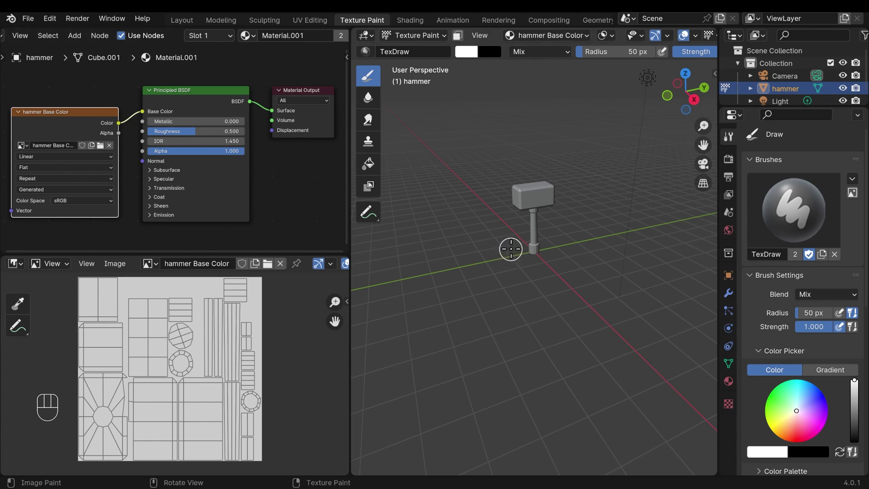
{"action": "left_click_drag", "start_coordinate": [512, 249], "coordinate": [545, 190]}
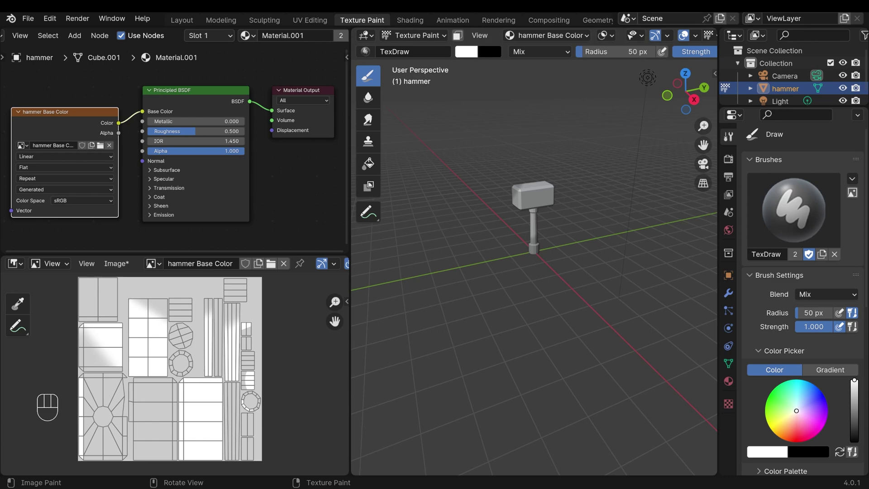
{"action": "middle_click_drag", "start_coordinate": [676, 29], "coordinate": [562, 45]}
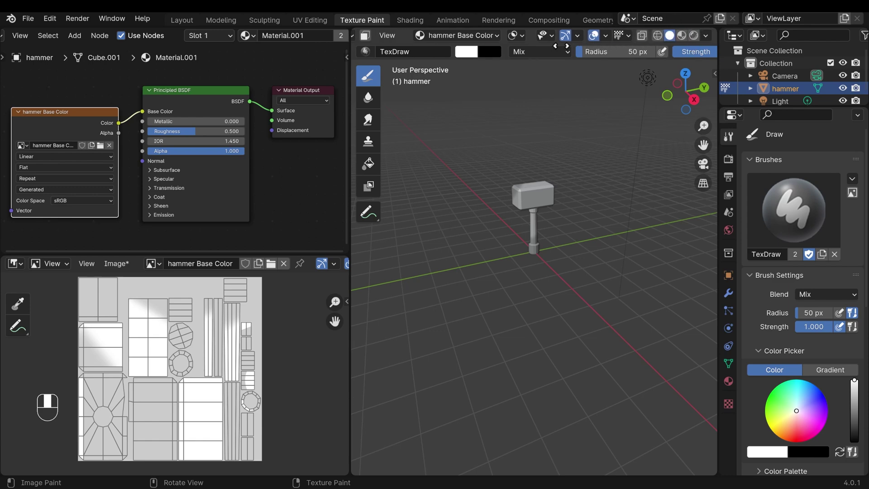
Switch to Material Preview shading and try brush radii of 278 and 105 px, keeping strength 1.000.
{"action": "left_click", "coordinate": [682, 36]}
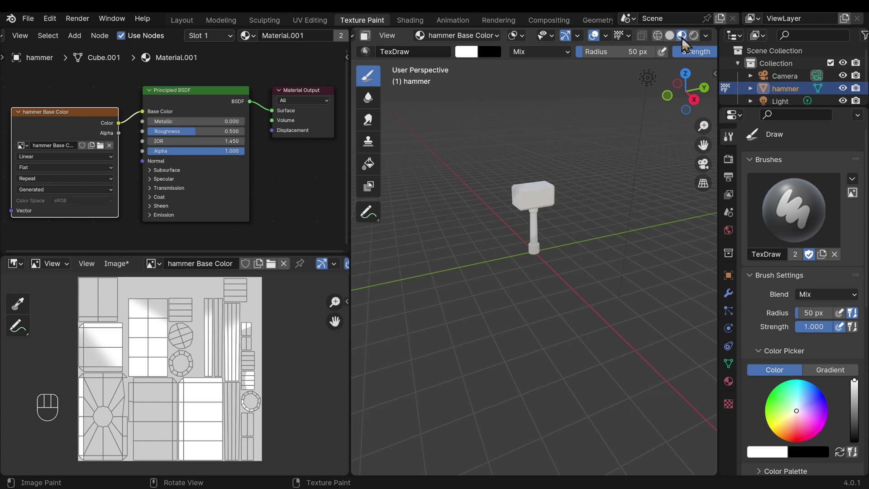
{"action": "scroll", "coordinate": [681, 37], "scroll_direction": "up", "scroll_amount": 5}
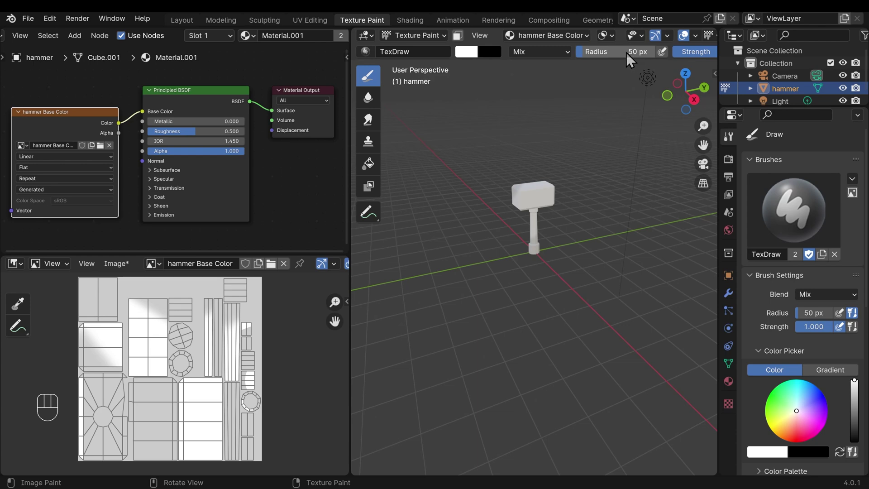
{"action": "key", "text": "f"}
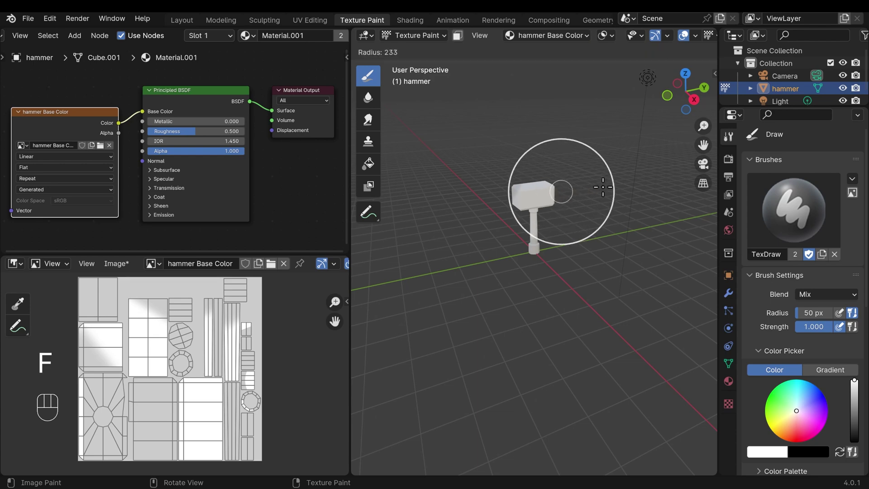
{"action": "left_click", "coordinate": [613, 186]}
{"action": "key", "text": "f"}
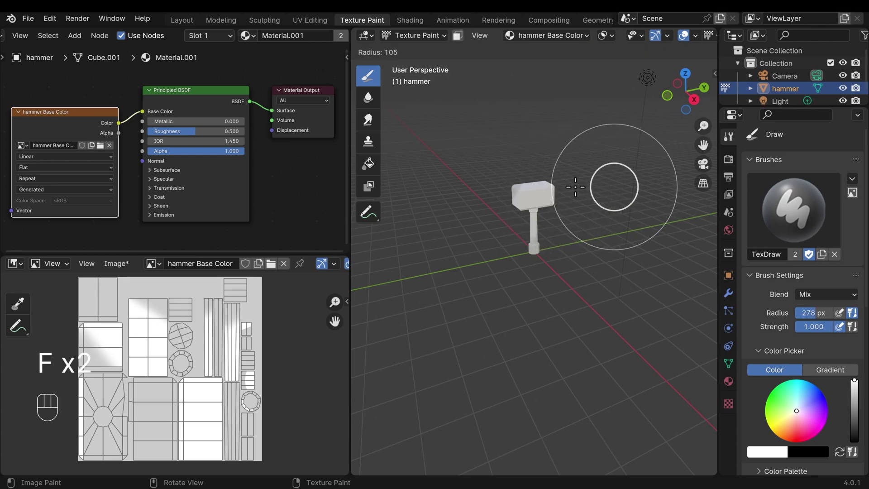
{"action": "left_click", "coordinate": [638, 187]}
{"action": "scroll", "coordinate": [588, 52], "scroll_direction": "down", "scroll_amount": 3}
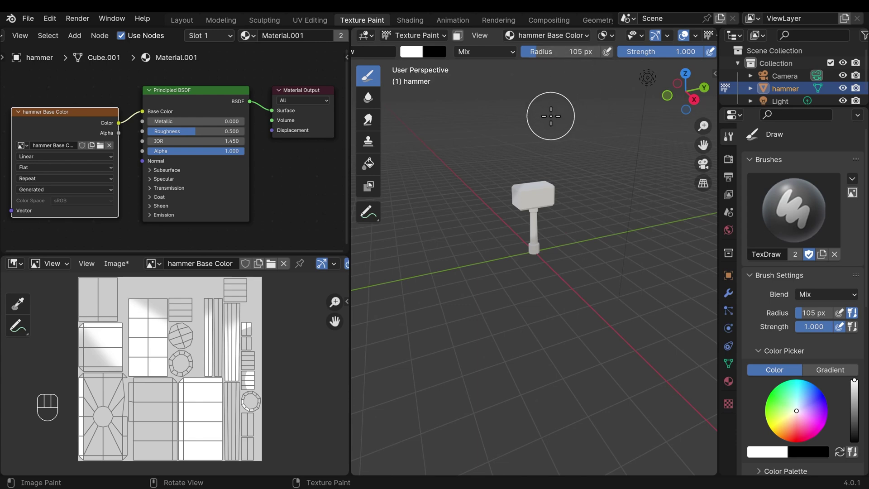
{"action": "key", "text": "shift+f"}
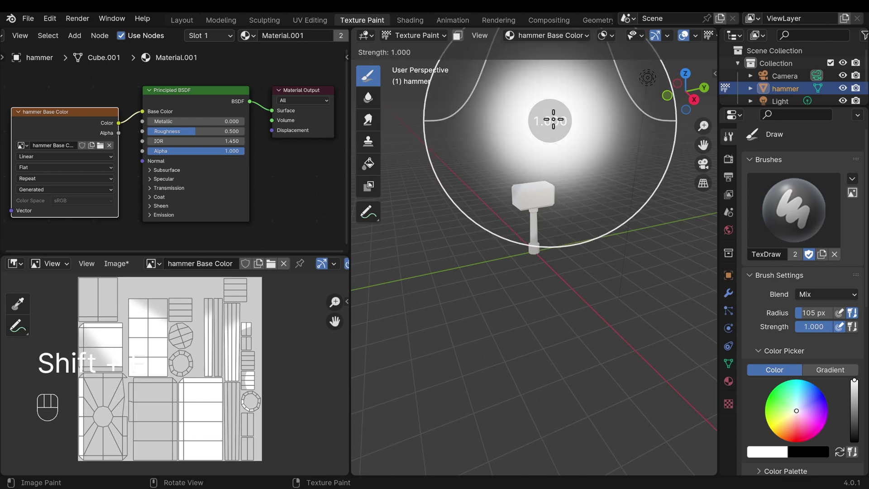
{"action": "key", "text": "Escape"}
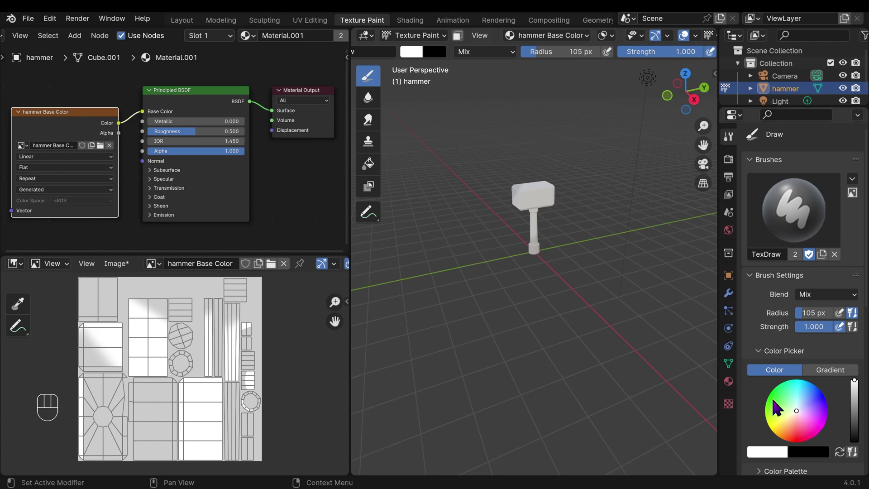
Pick red as the brush colour, shrink the radius to 31 px, and paint the hammer head.
{"action": "scroll", "coordinate": [468, 54], "scroll_direction": "up", "scroll_amount": 3}
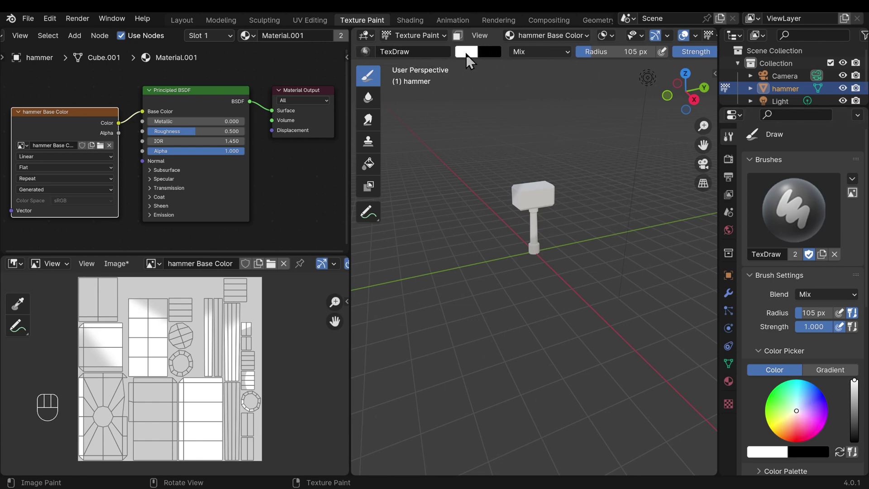
{"action": "left_click", "coordinate": [466, 53]}
{"action": "left_click", "coordinate": [515, 178]}
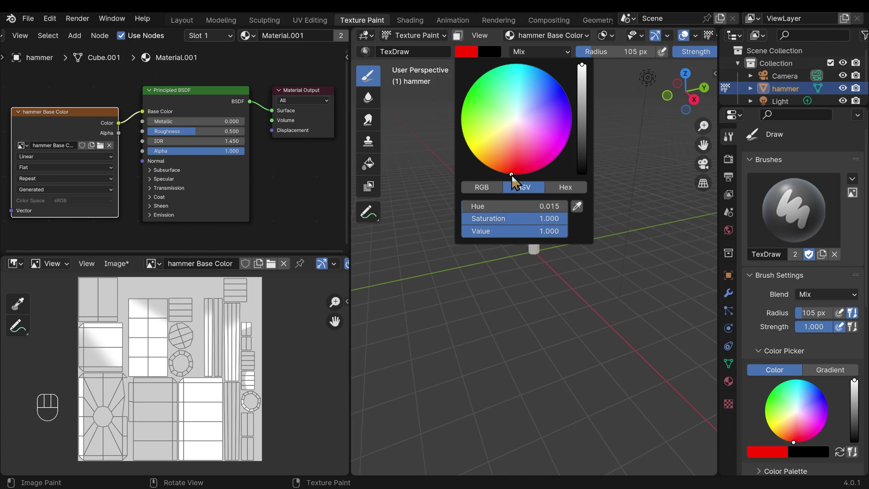
{"action": "key", "text": "f"}
{"action": "left_click", "coordinate": [561, 209]}
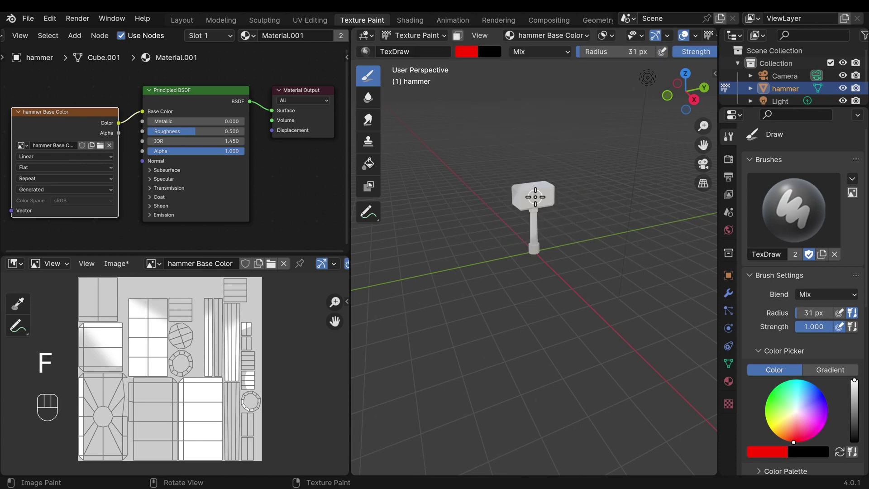
{"action": "mouse_move", "coordinate": [533, 188]}
{"action": "left_mouse_down"}
{"action": "mouse_move", "coordinate": [526, 220]}
{"action": "mouse_move", "coordinate": [544, 234]}
{"action": "mouse_move", "coordinate": [534, 252]}
{"action": "left_mouse_up"}
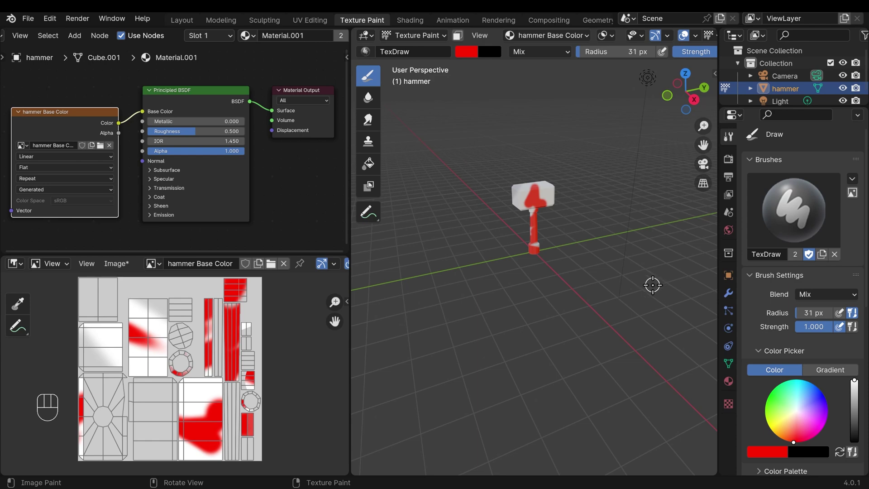
Set the brush Bleed option to 12 px.
{"action": "scroll", "coordinate": [809, 233], "scroll_direction": "down", "scroll_amount": 8}
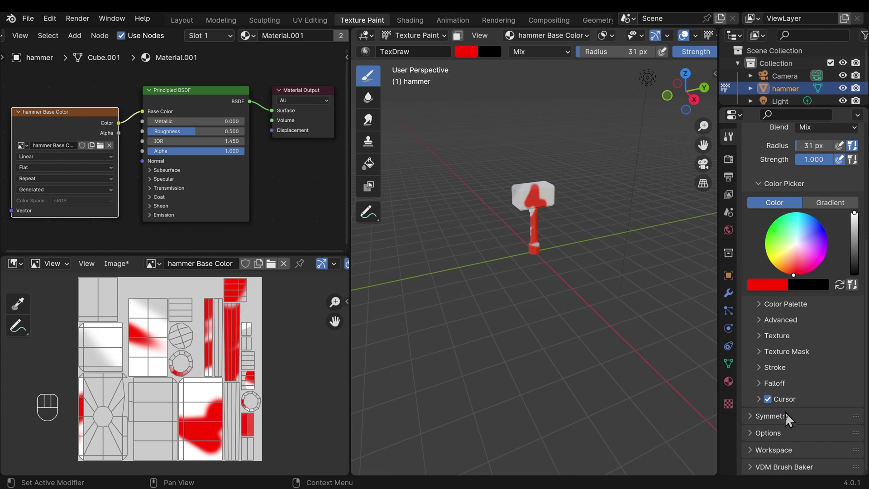
{"action": "left_click", "coordinate": [755, 433]}
{"action": "scroll", "coordinate": [792, 363], "scroll_direction": "down", "scroll_amount": 4}
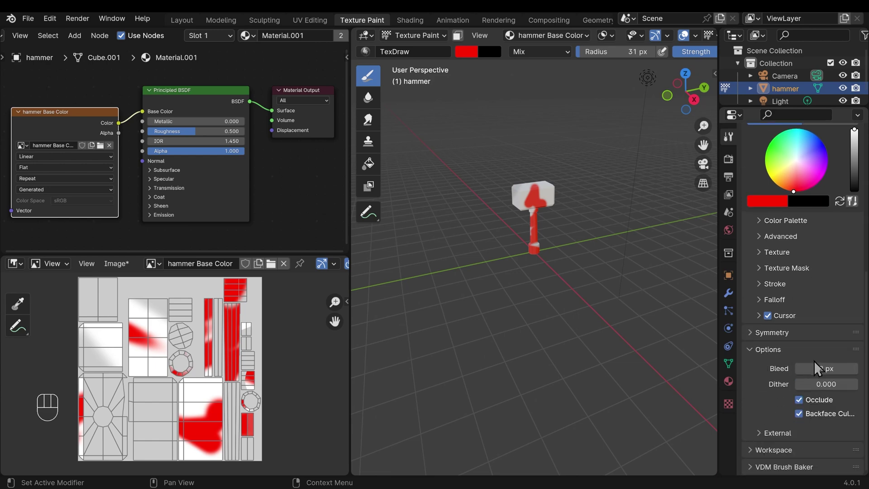
{"action": "left_click", "coordinate": [827, 368]}
{"action": "type", "text": "12"}
{"action": "key", "text": "Return"}
Bring the red texture area into view and paint more red over the hammer head.
{"action": "scroll", "coordinate": [219, 368], "scroll_direction": "up", "scroll_amount": 8}
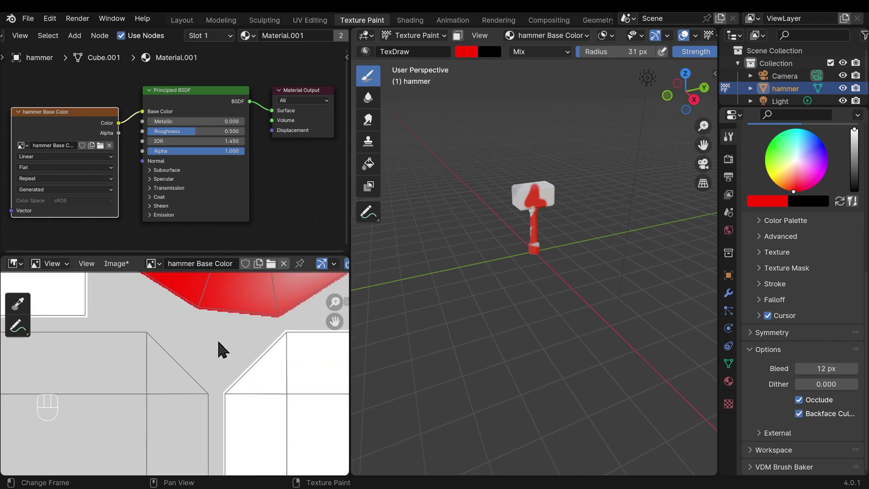
{"action": "middle_click_drag", "start_coordinate": [232, 337], "coordinate": [182, 446]}
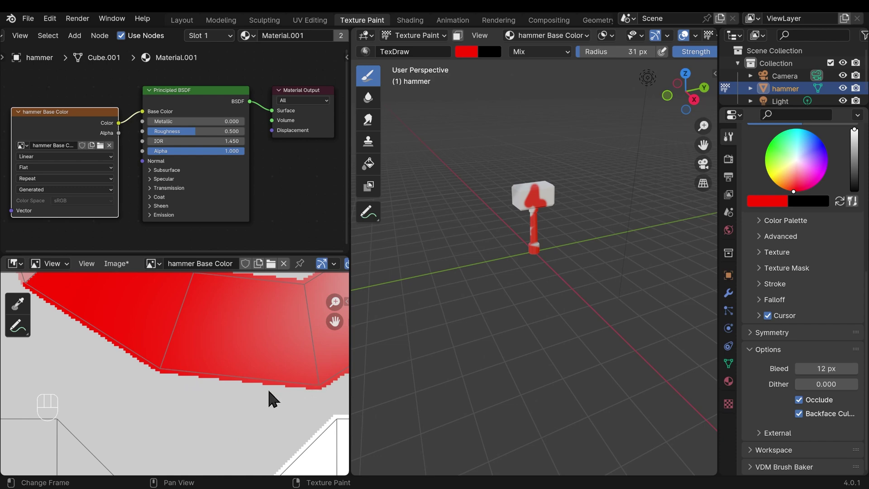
{"action": "scroll", "coordinate": [233, 355], "scroll_direction": "down", "scroll_amount": 5}
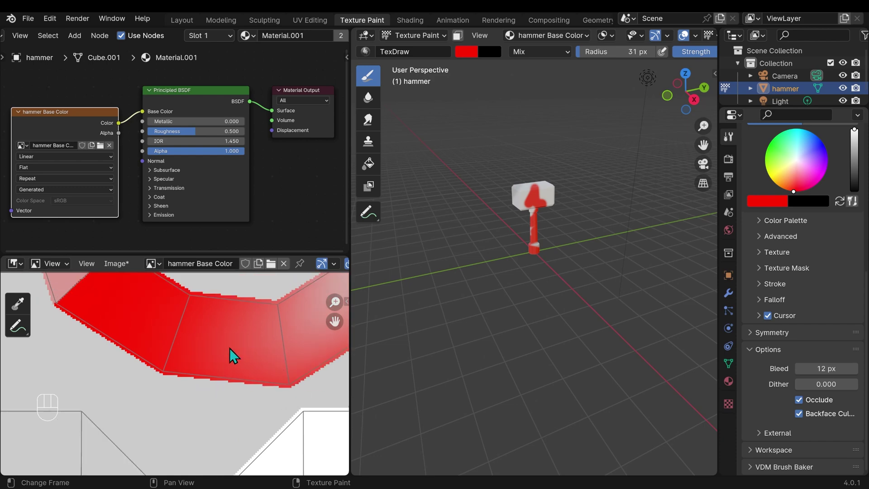
{"action": "mouse_move", "coordinate": [545, 225]}
{"action": "left_mouse_down"}
{"action": "mouse_move", "coordinate": [539, 197]}
{"action": "mouse_move", "coordinate": [509, 237]}
{"action": "mouse_move", "coordinate": [521, 213]}
{"action": "left_mouse_up"}
{"action": "scroll", "coordinate": [303, 394], "scroll_direction": "up", "scroll_amount": 6}
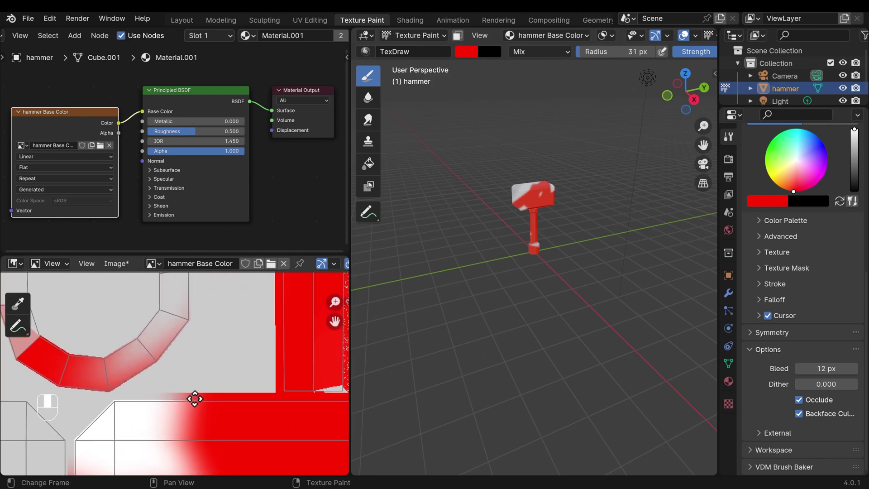